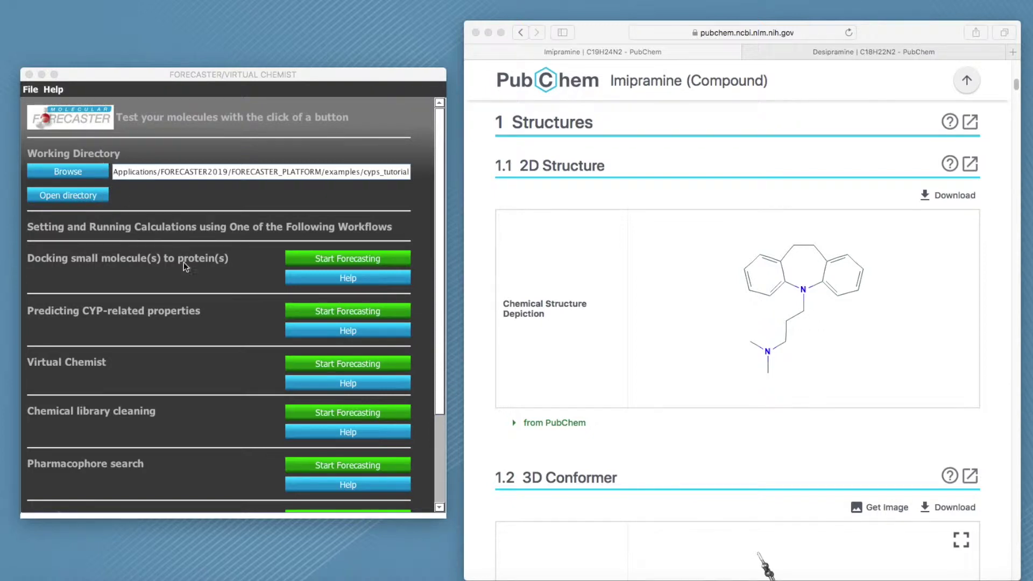
Start the workflow for predicting CYP-related properties and view the download formats for imipramine's 2D structure
click(360, 311)
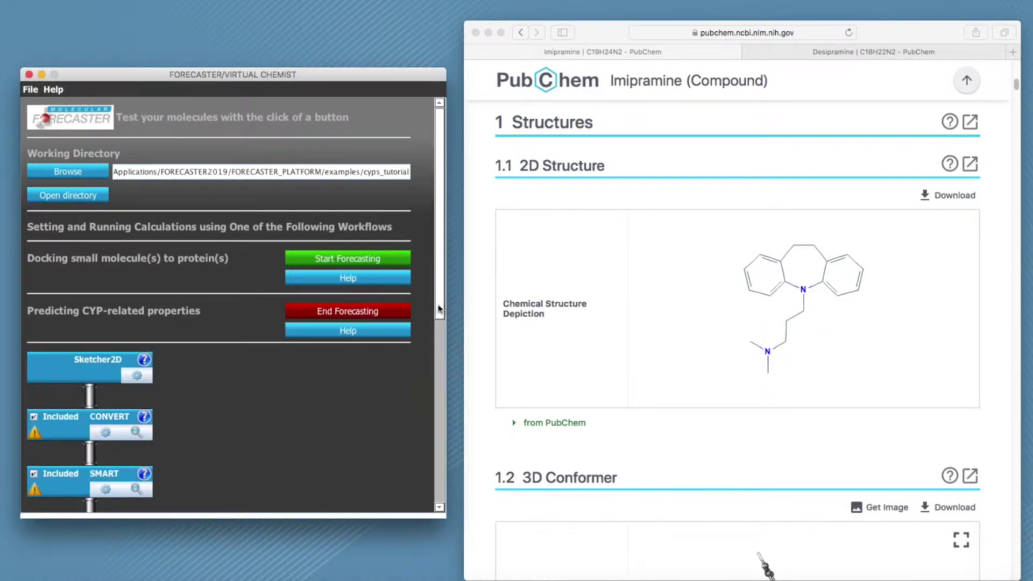
scroll(437, 308, down, 5)
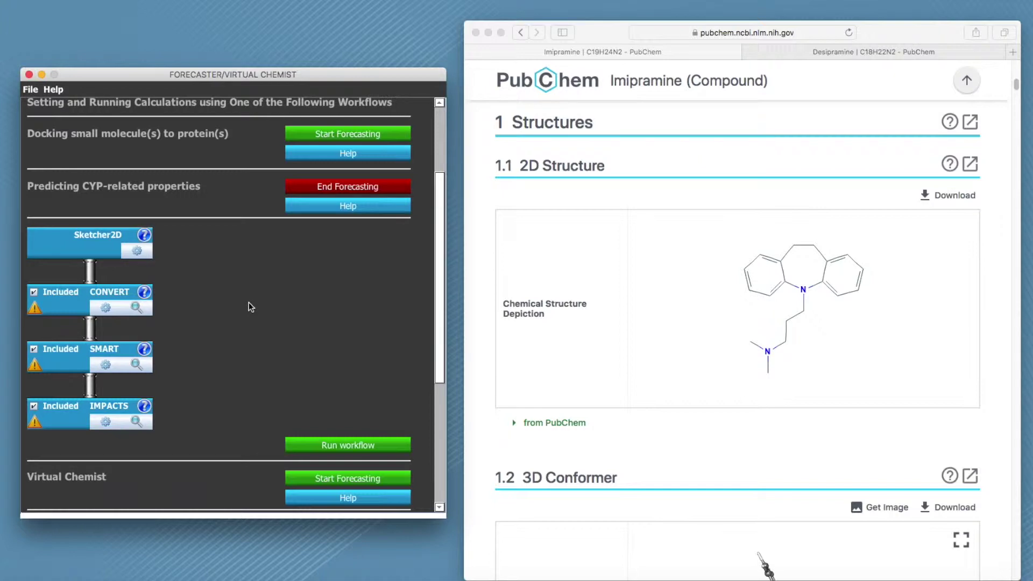
click(925, 195)
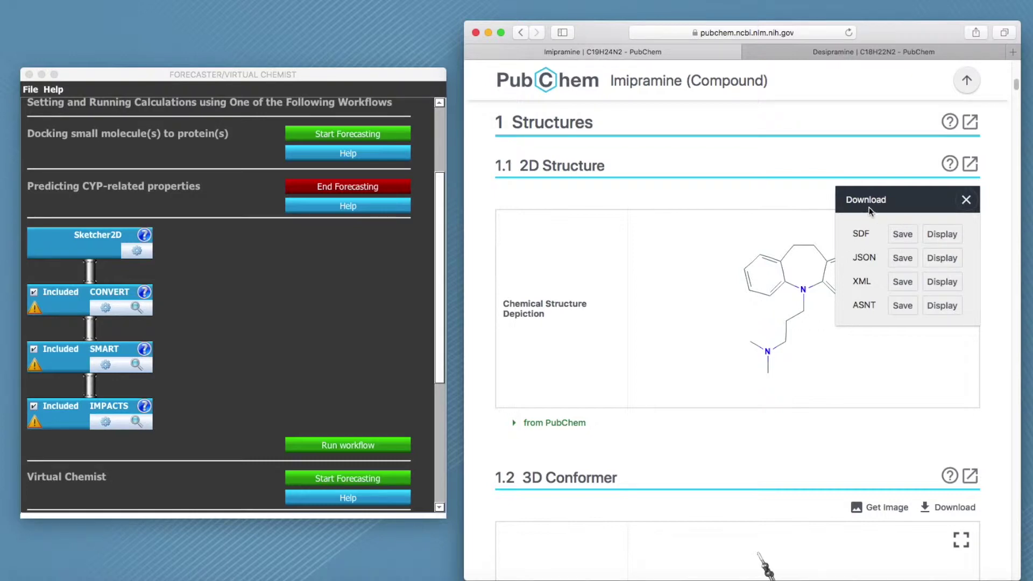
click(966, 200)
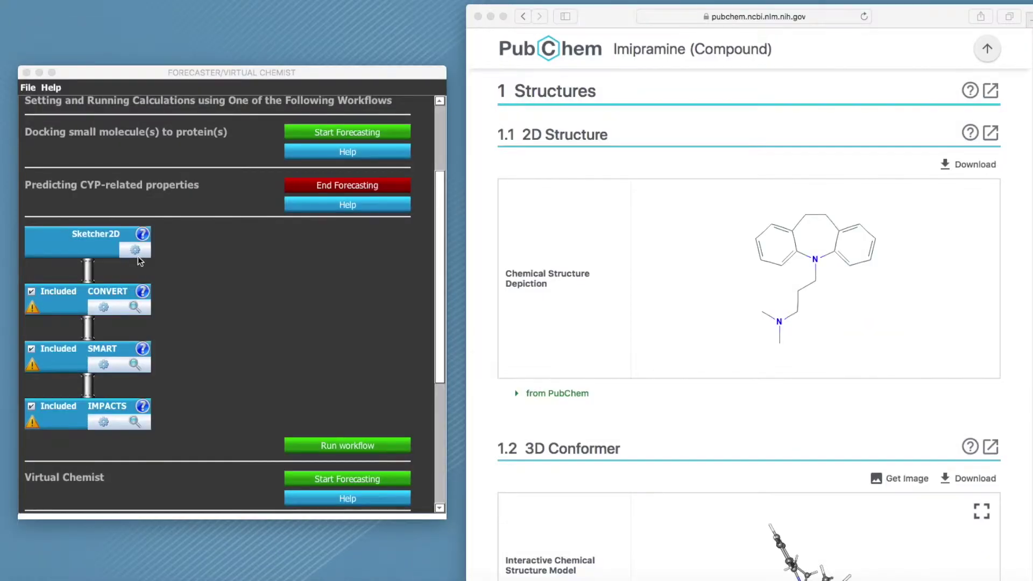
Open Sketcher2D beside the PubChem page and draw a seven-membered ring with a benzene ring fused on each side
click(137, 246)
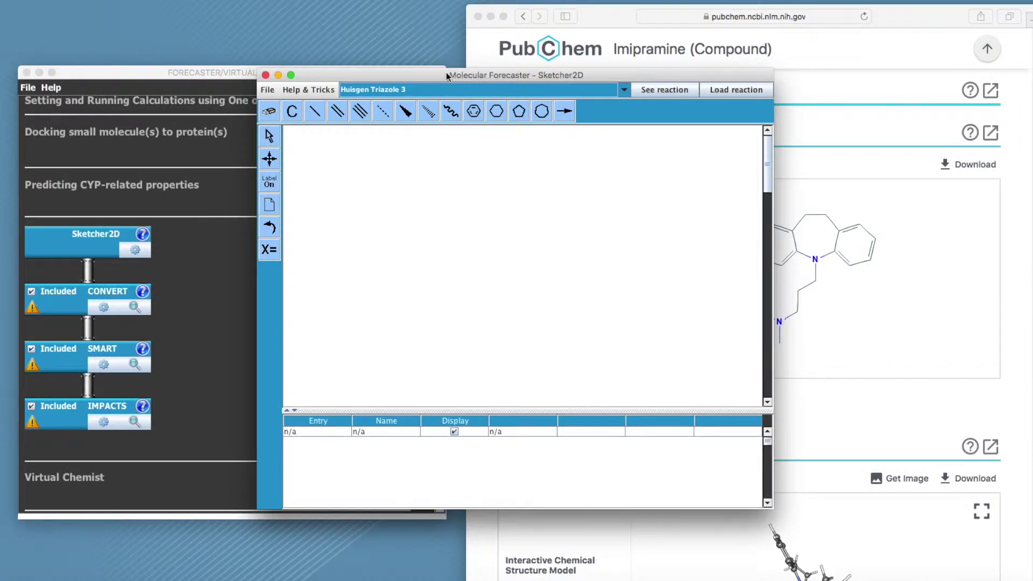
mouse_move(447, 75)
mouse_down()
mouse_move(322, 62)
mouse_move(212, 65)
mouse_move(199, 74)
mouse_up()
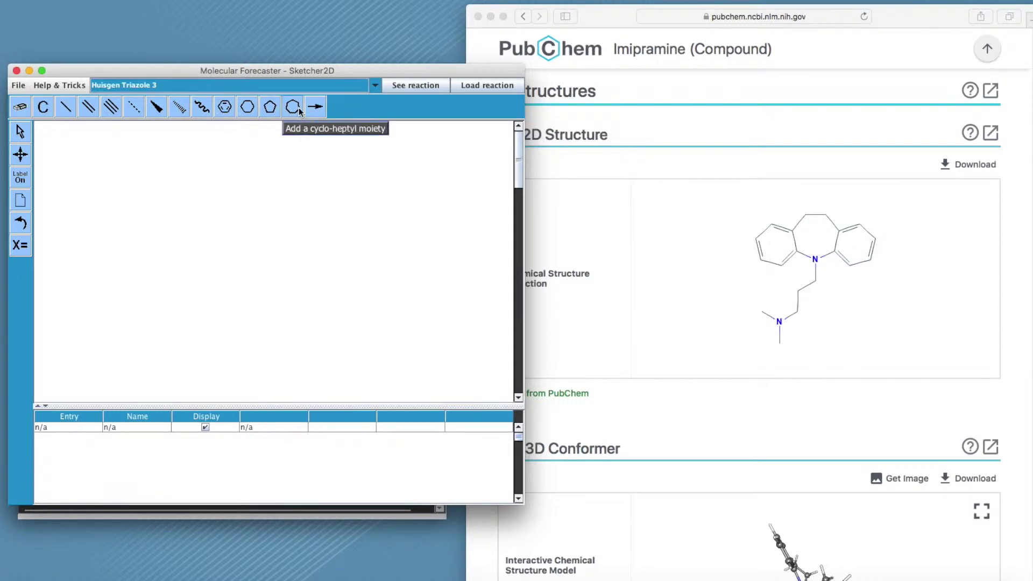
click(273, 248)
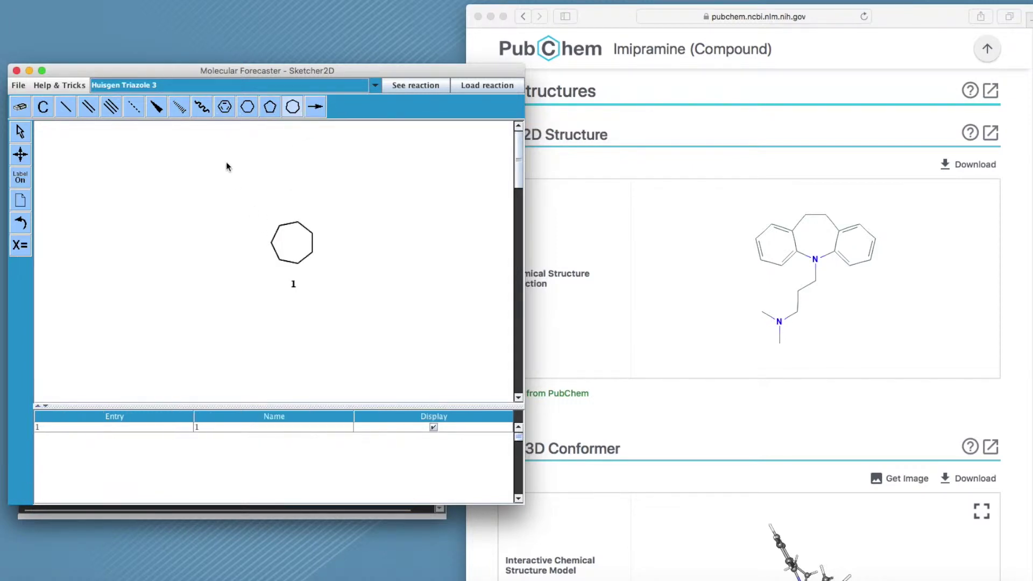
click(225, 106)
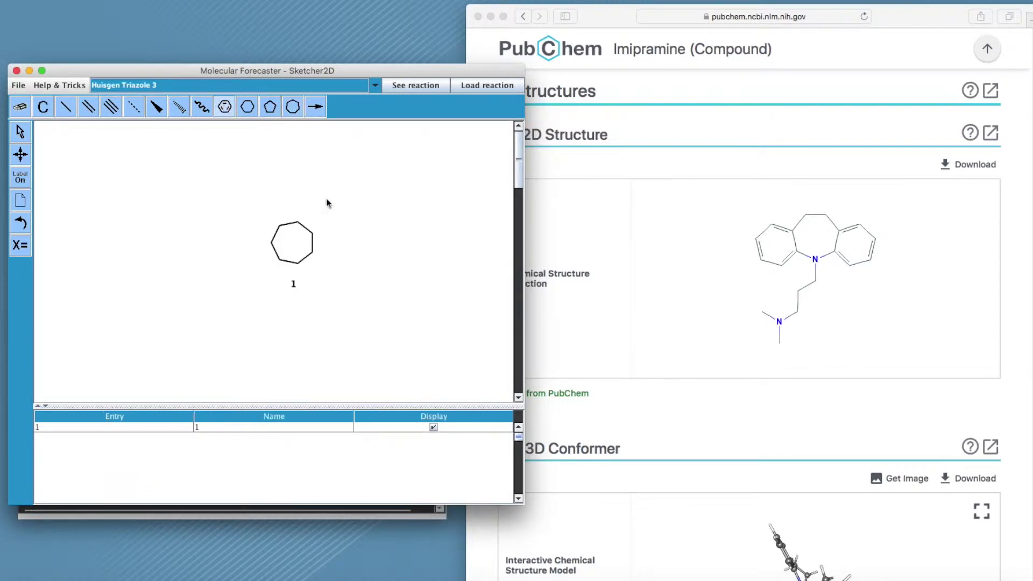
click(309, 244)
click(274, 250)
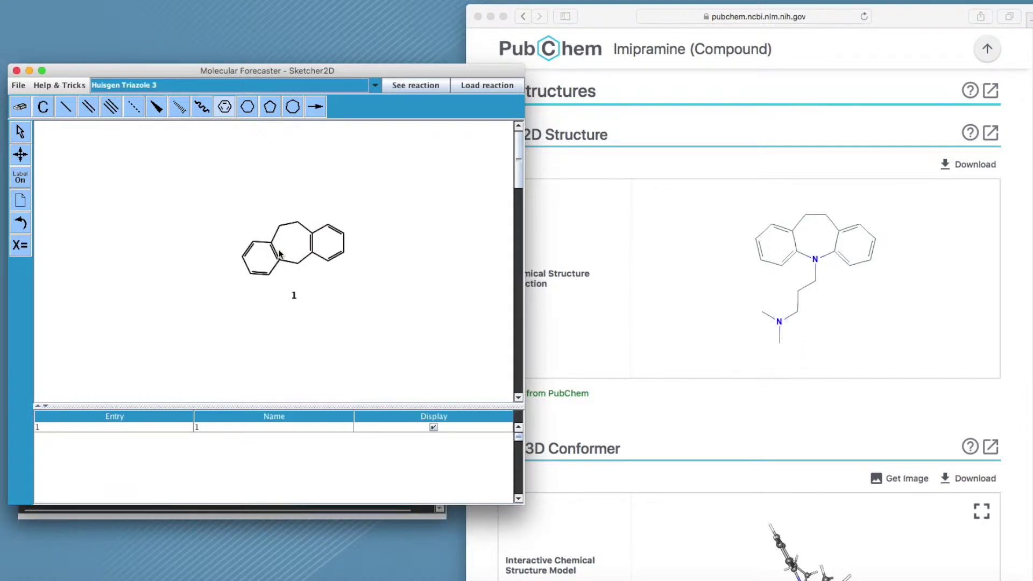
Add a three-carbon chain with single bonds to the seven-membered ring's lower atom, ending in an atom carrying two methyl groups
click(65, 107)
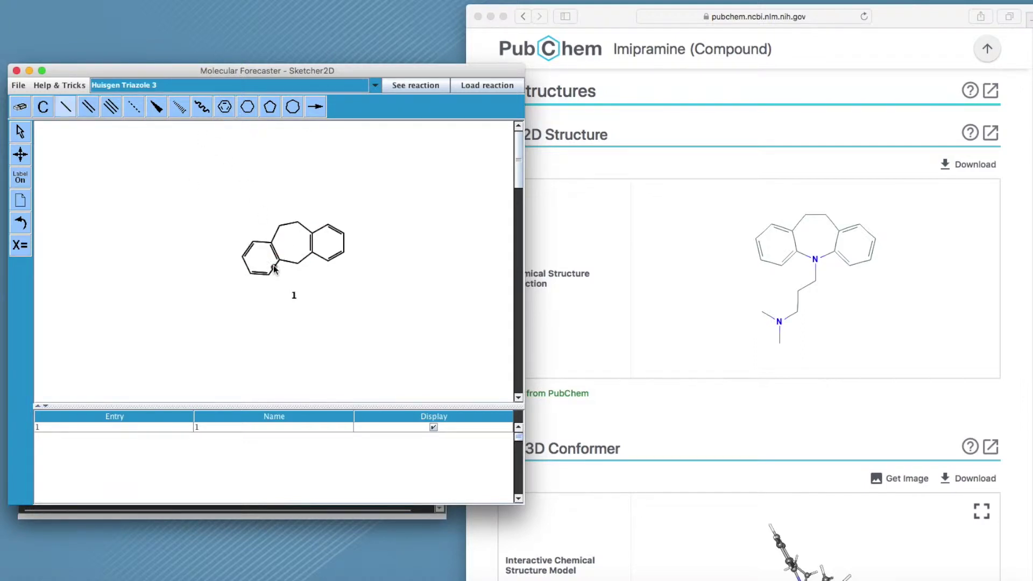
click(299, 266)
click(292, 290)
click(291, 313)
click(280, 323)
click(279, 323)
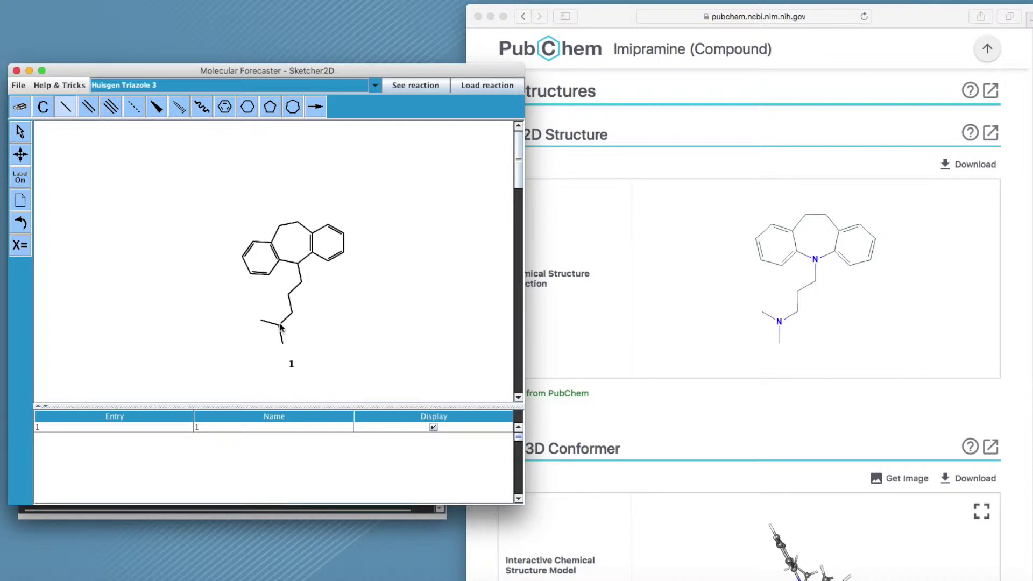
Change the seven-membered ring's chain-bearing atom and the branched atom at the chain's end to nitrogen
click(298, 265)
key(n)
key(n)
Save the drawn structure as imipramine.sdf and minimize the PubChem window
click(19, 88)
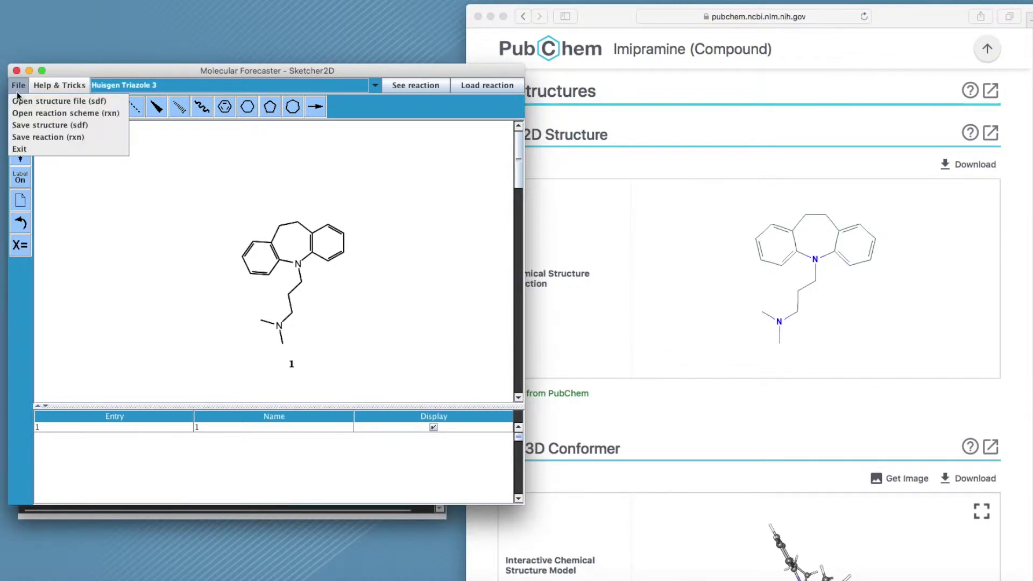
click(41, 126)
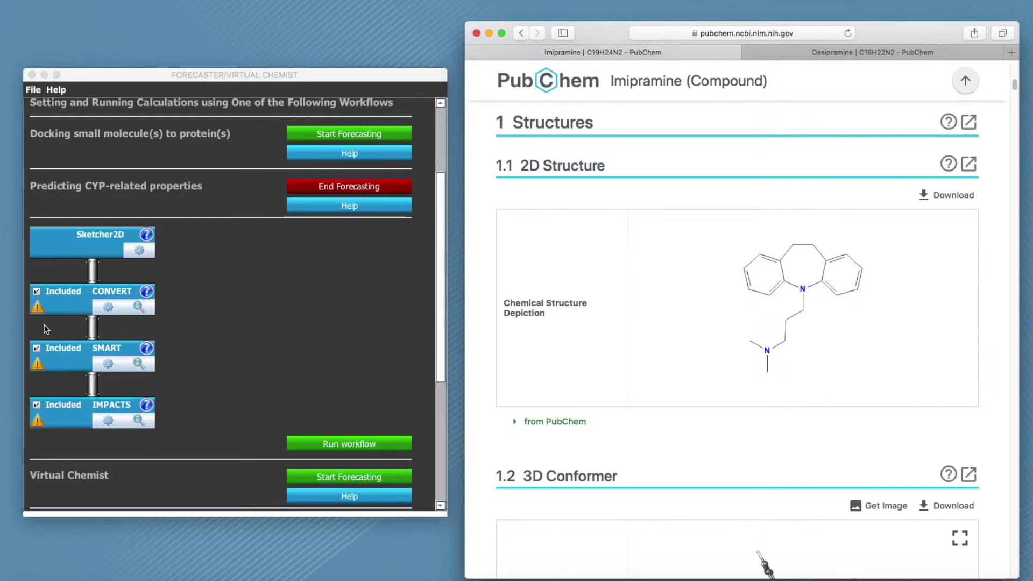
click(489, 33)
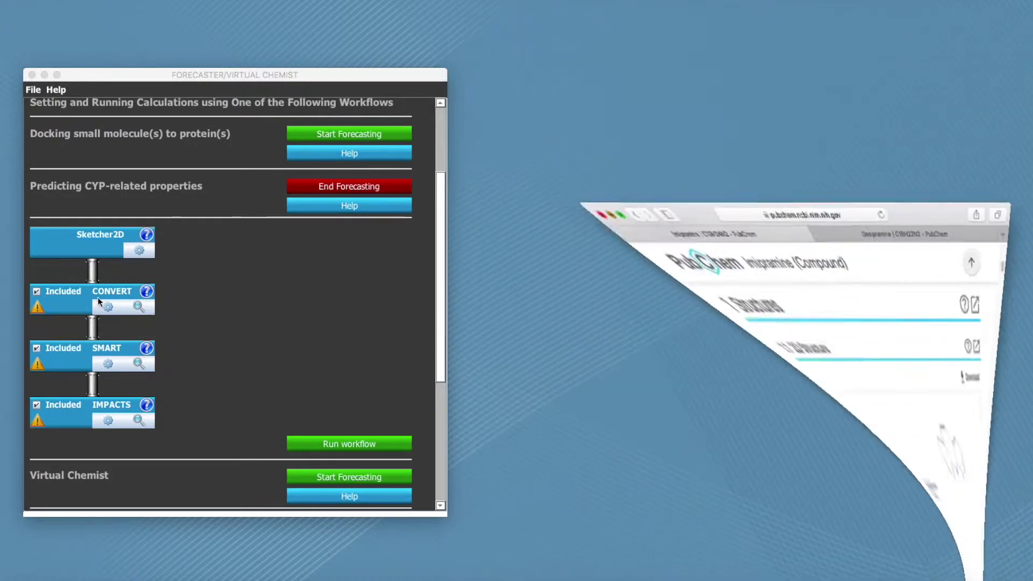
Save the CONVERT parameters for imipramine.sdf in 2D to 3D (mol2) mode and the SMART parameters in Interaction with CYPs mode
click(109, 308)
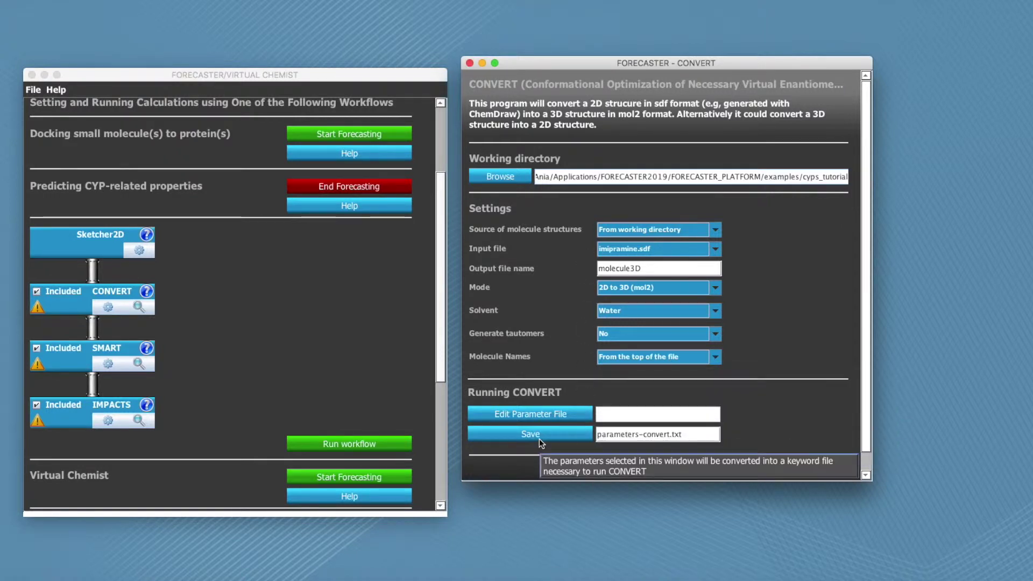
click(757, 471)
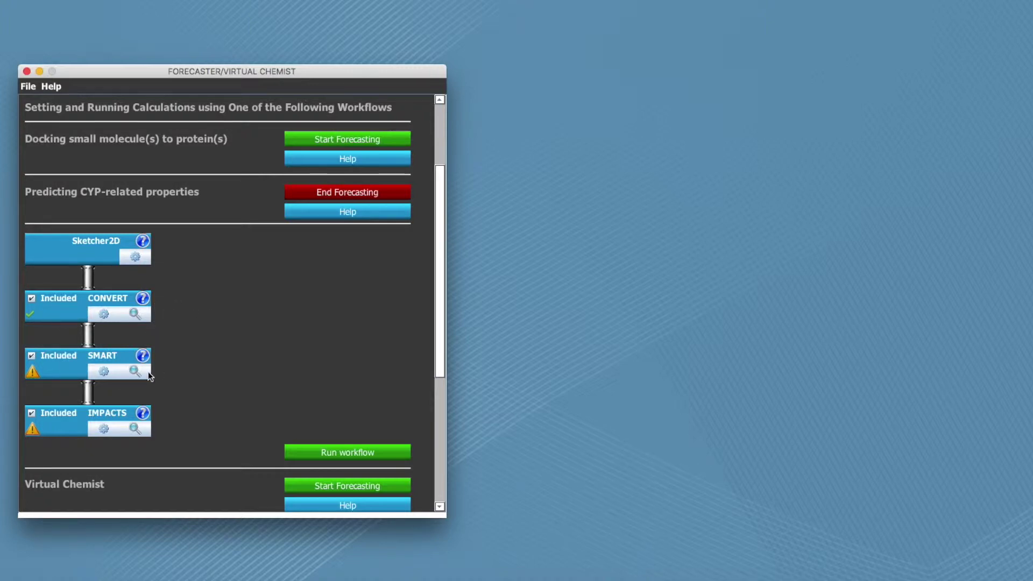
click(103, 372)
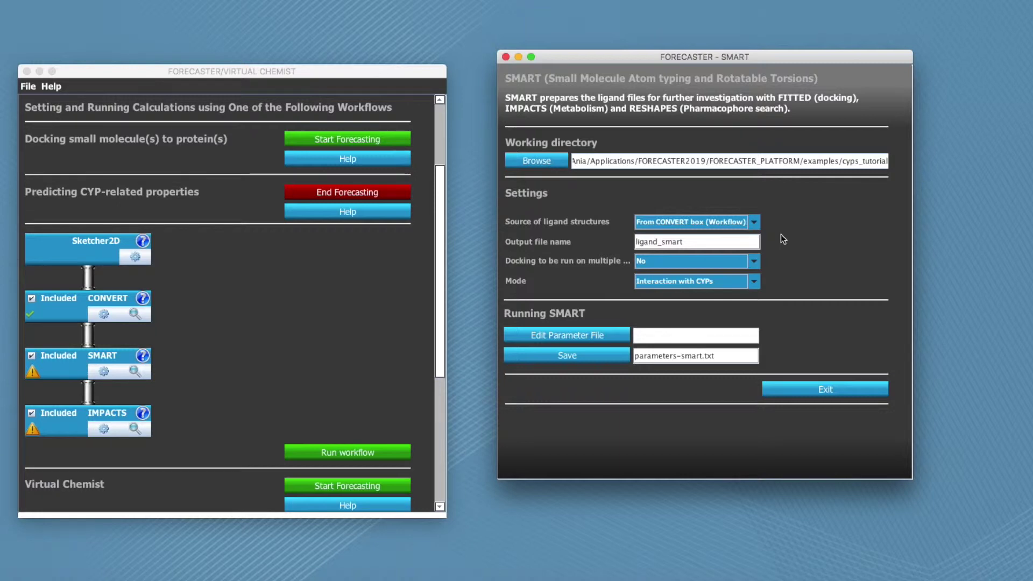
click(812, 392)
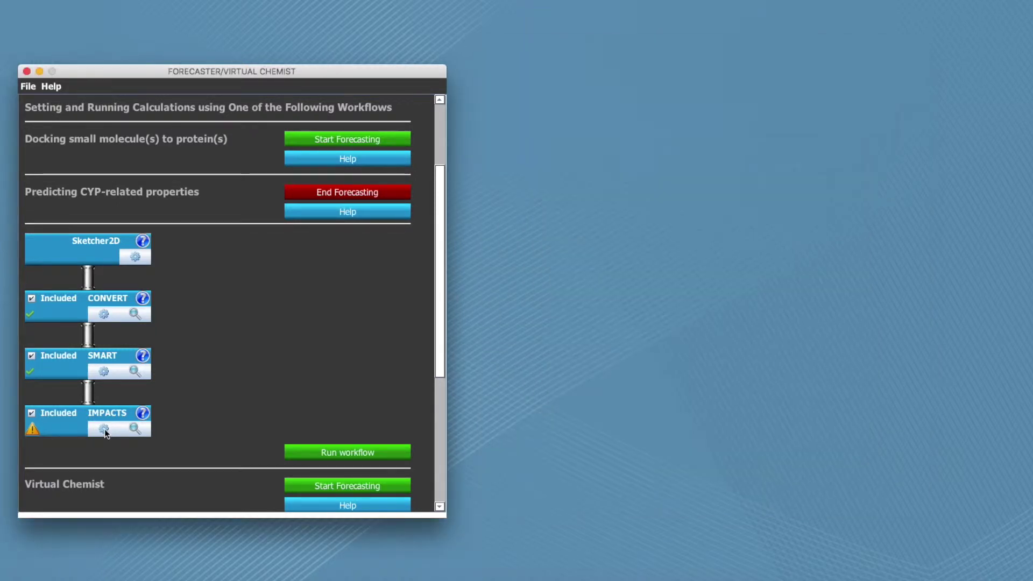
Set the P450 enzyme to 2C19 for IMPACTS, save its parameters with Site Of Metabolism Prediction on, and close the settings
click(104, 431)
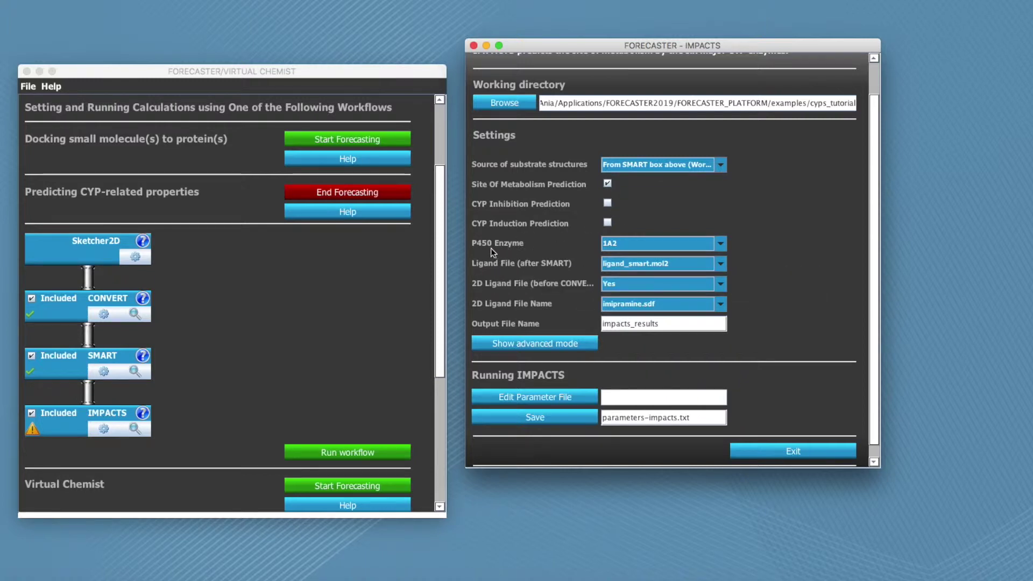
click(721, 244)
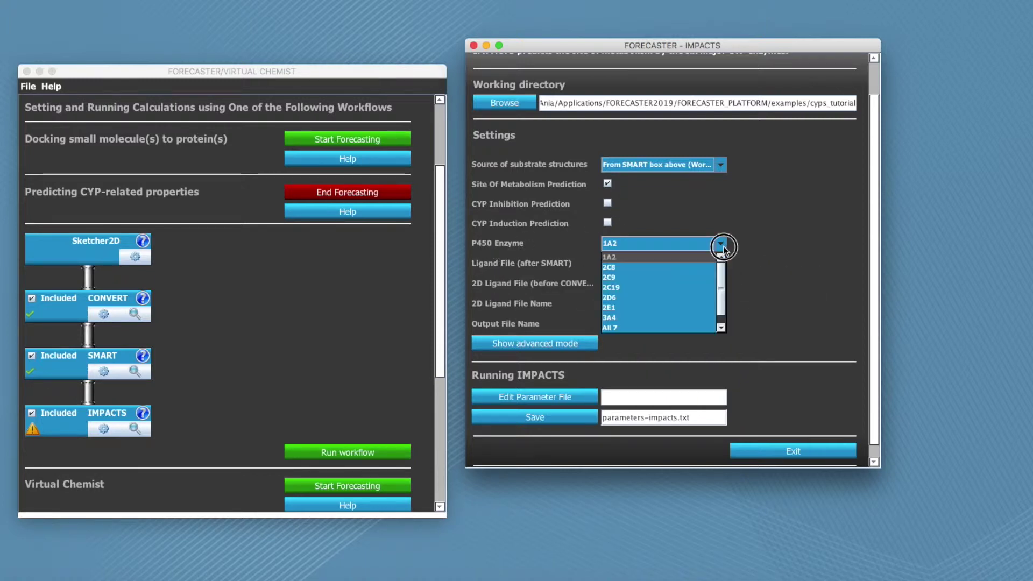
mouse_move(722, 276)
mouse_down()
mouse_move(727, 304)
mouse_move(723, 275)
mouse_move(721, 291)
mouse_up()
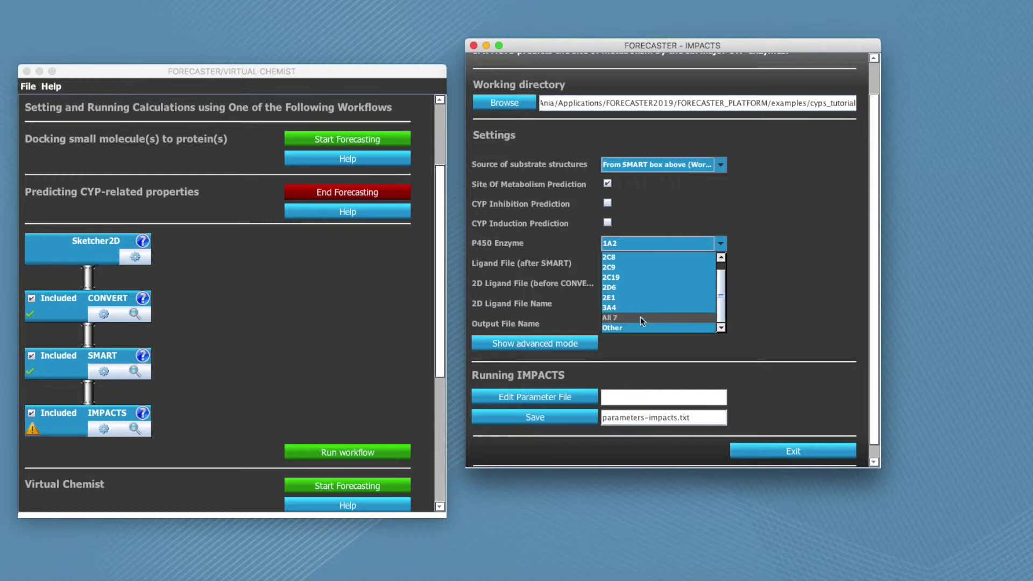
click(622, 276)
scroll(758, 264, up, 1)
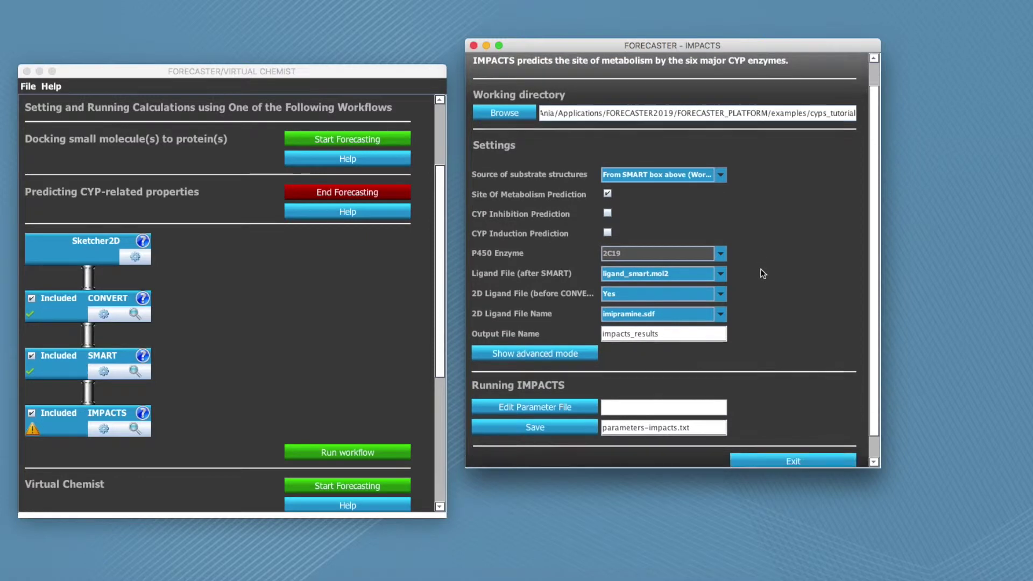
scroll(763, 291, down, 2)
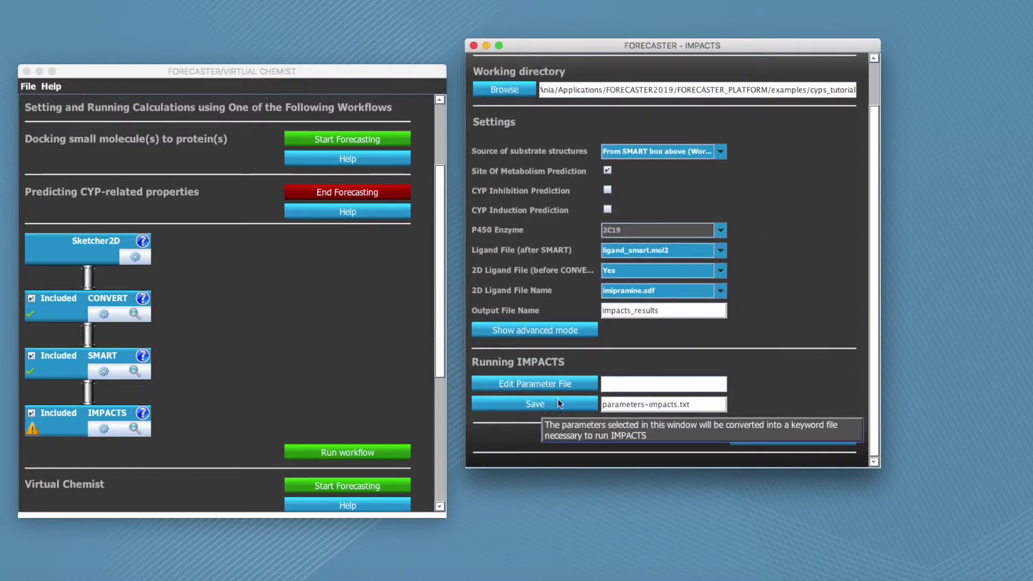
click(781, 440)
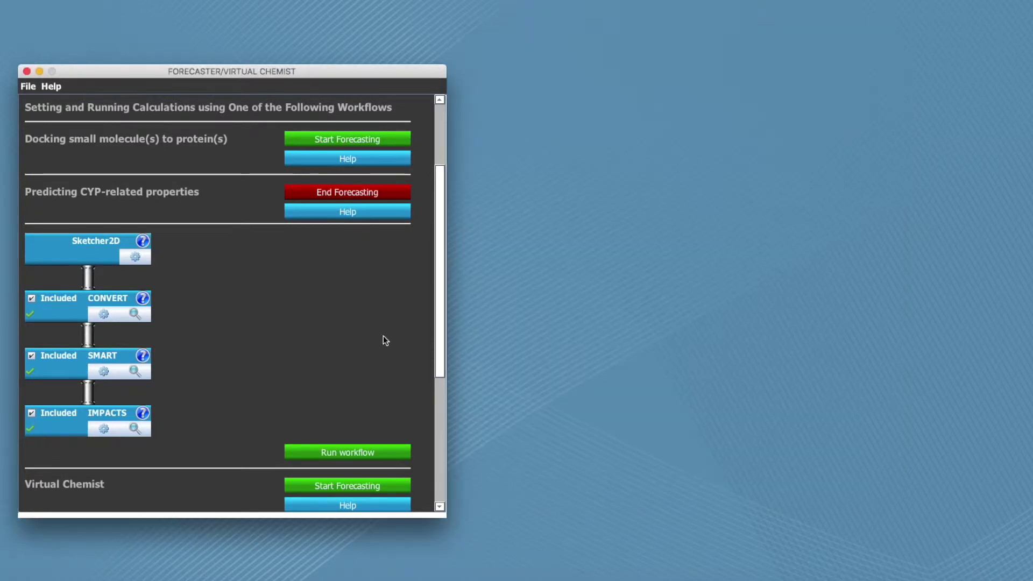
Run the workflow and review the CONVERT, SMART and IMPACTS output in the terminal through to the end of the run
click(390, 453)
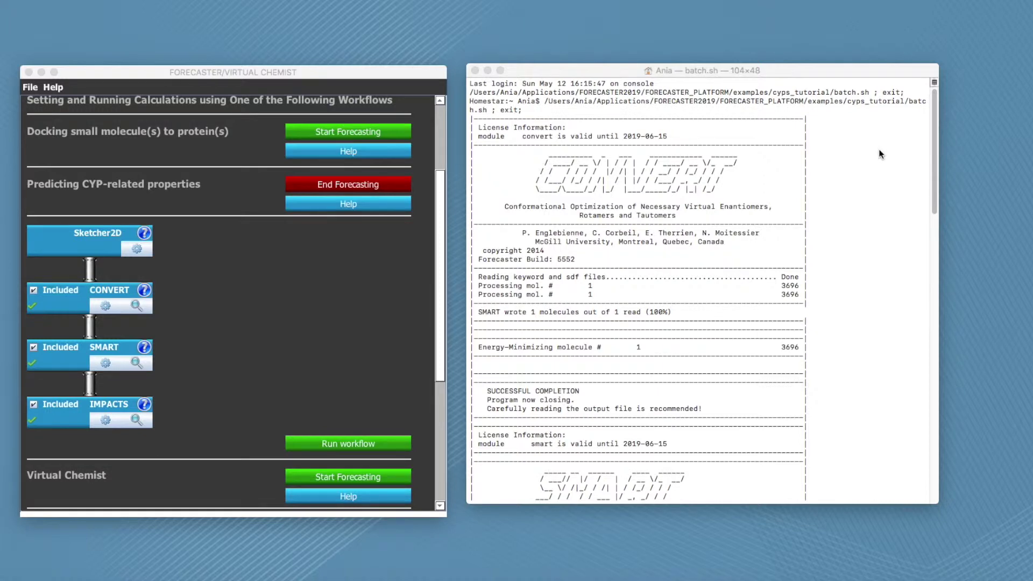
scroll(838, 186, down, 3)
scroll(837, 187, down, 3)
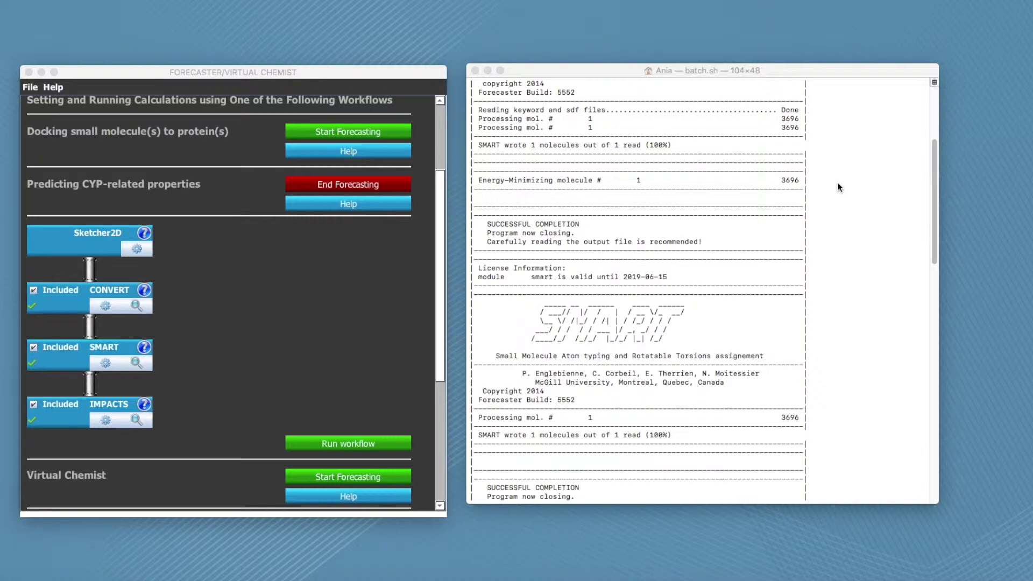
scroll(837, 186, down, 3)
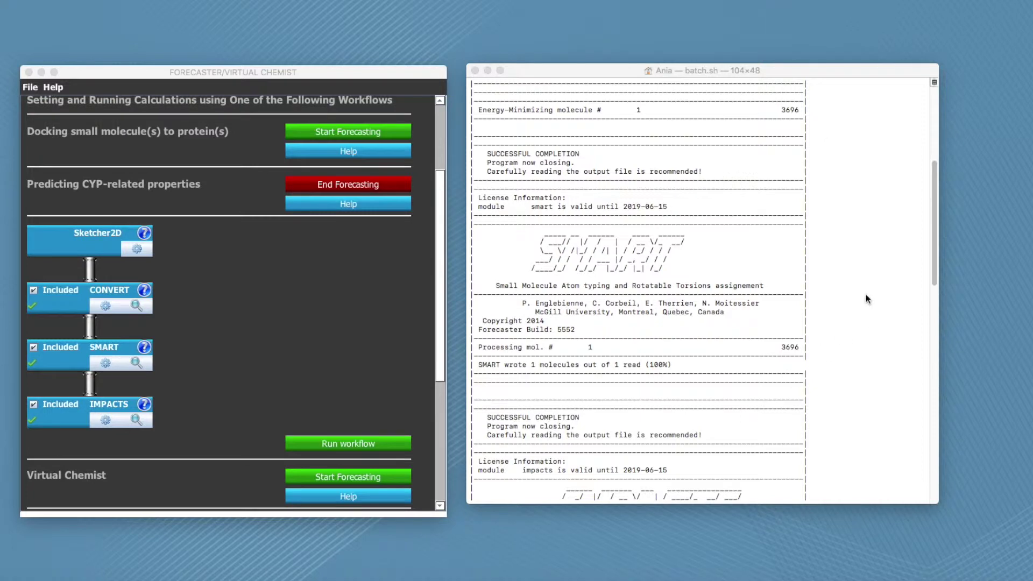
scroll(866, 294, down, 15)
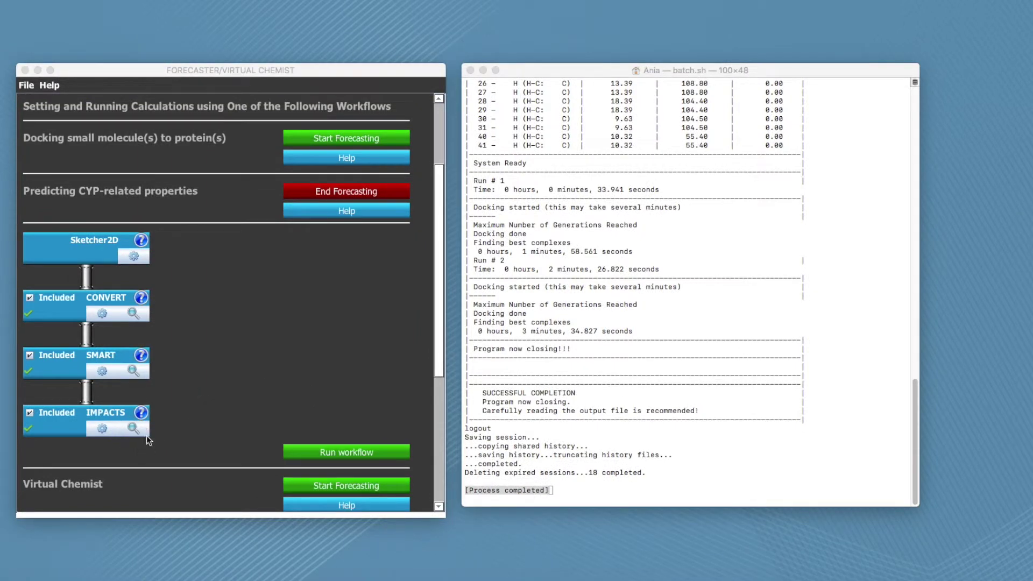
Open the IMPACTS results for P450 enzyme 2C19 and display the predicted metabolites in 2D
click(132, 428)
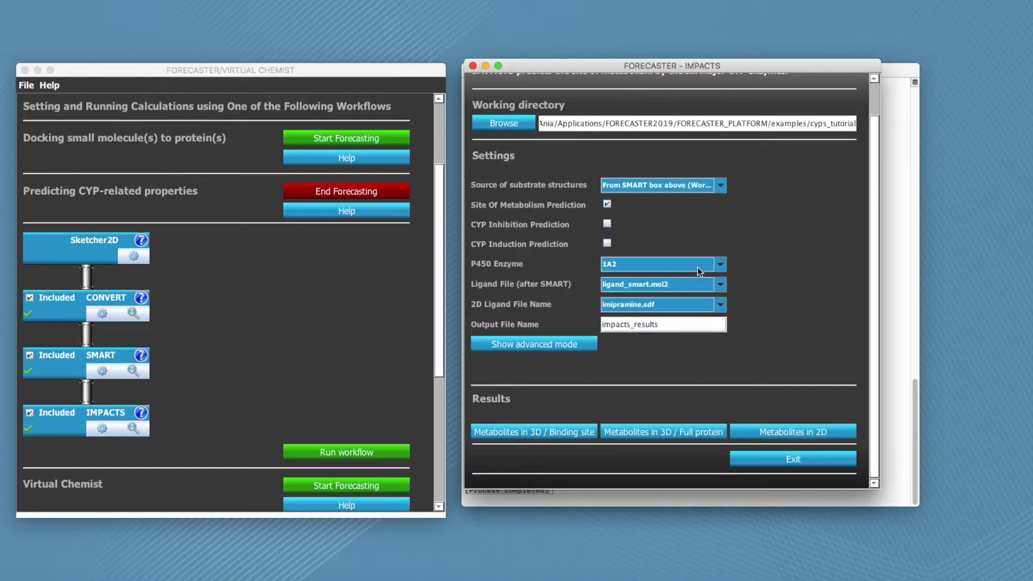
click(721, 265)
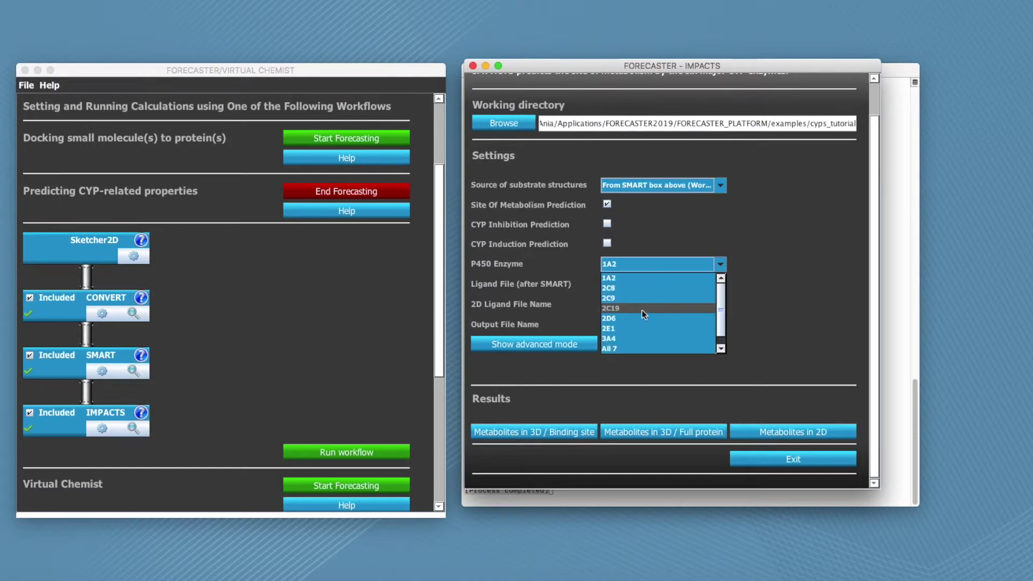
click(624, 307)
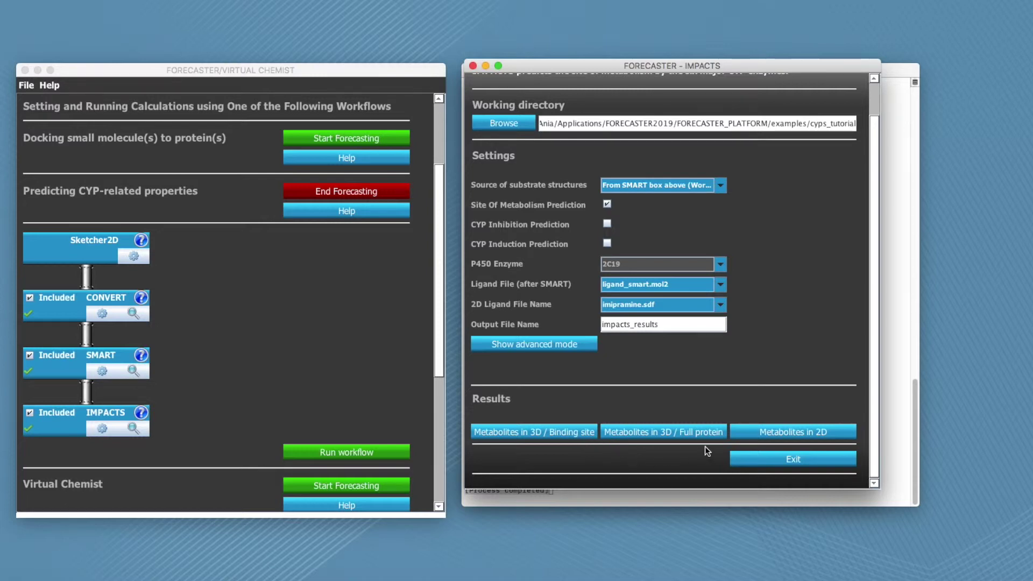
click(836, 435)
mouse_move(634, 25)
mouse_down()
mouse_move(583, 97)
mouse_move(424, 57)
mouse_move(395, 63)
mouse_up()
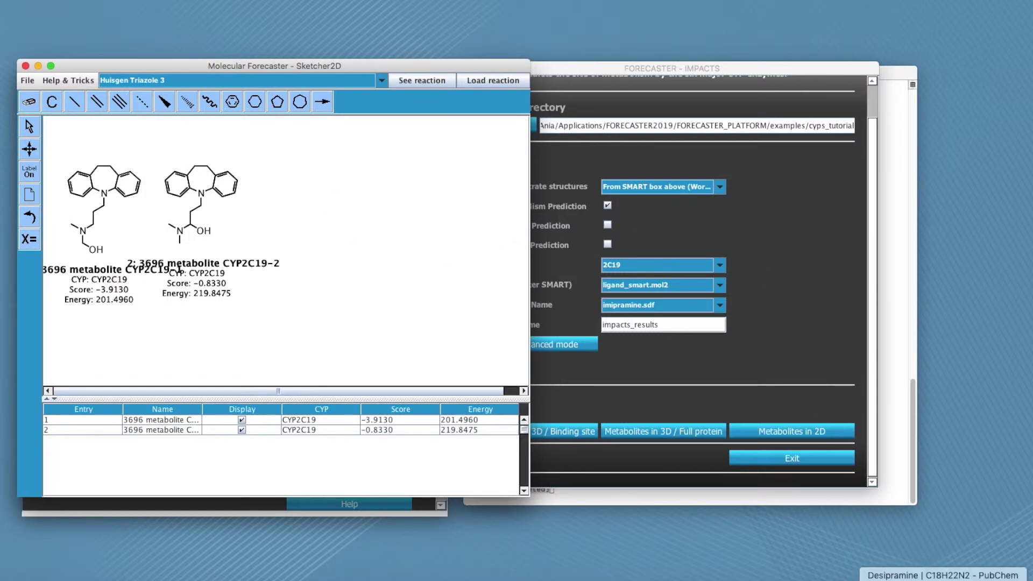
Switch to PubChem's desipramine page to compare its 2D structure with the predicted metabolites, and minimize the browser
click(943, 579)
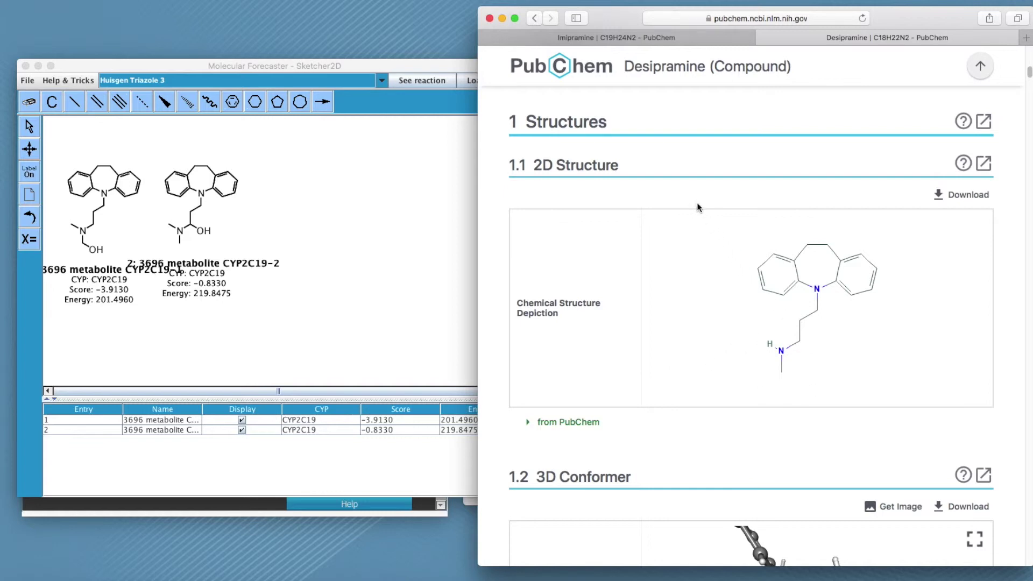
click(503, 19)
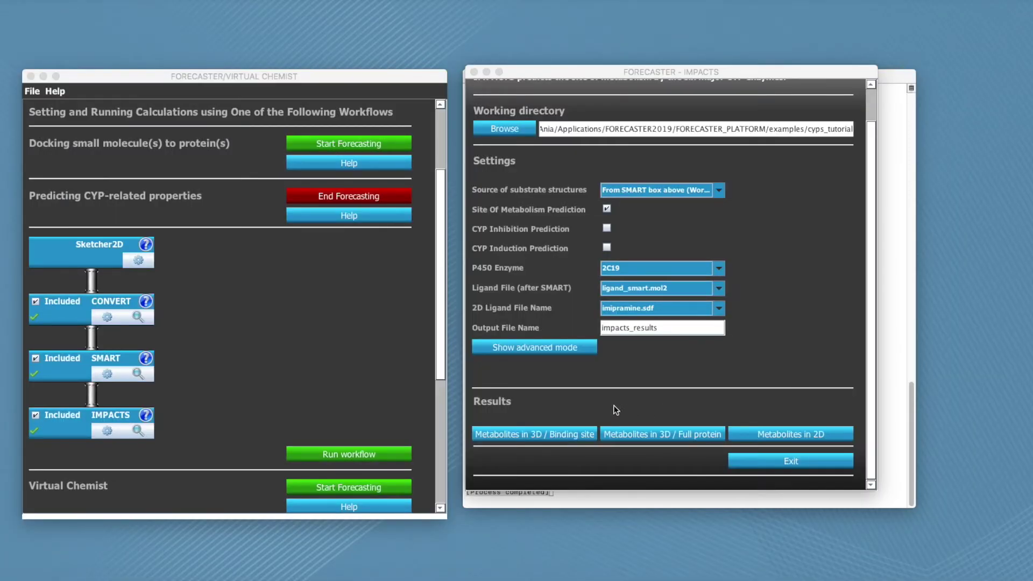
Display the predicted 2C19 metabolites in 3D within the full protein
click(640, 437)
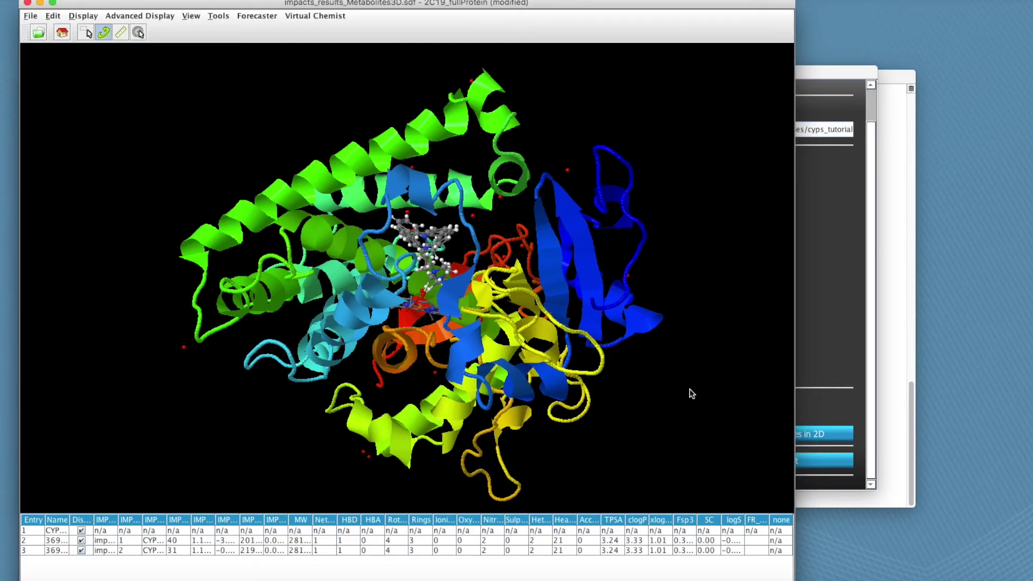
Hide the second predicted metabolite (entry 3) so only the top-ranked one is displayed within the 2C19 protein
drag(661, 367, 571, 381)
scroll(457, 346, up, 3)
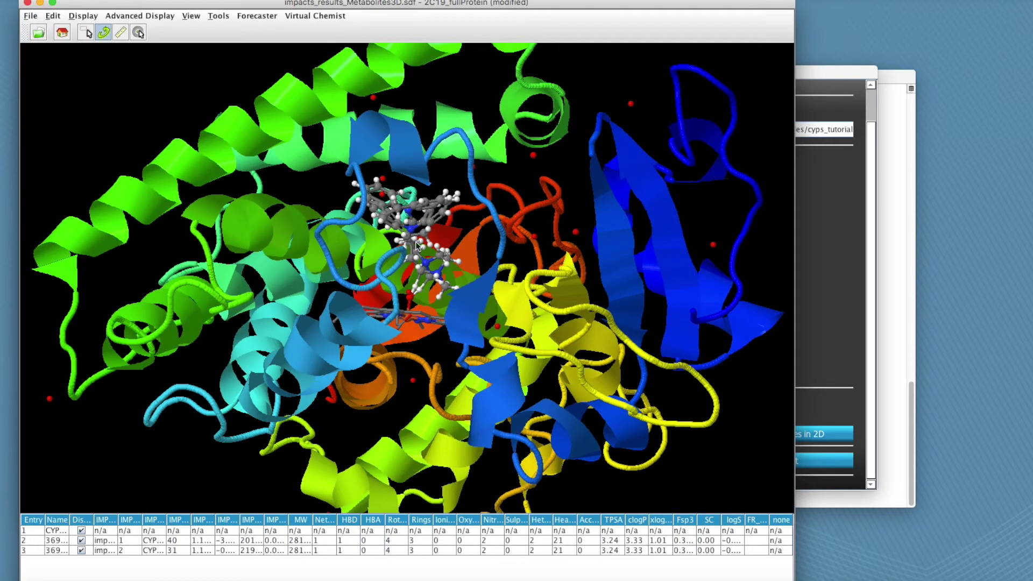
drag(446, 289, 439, 302)
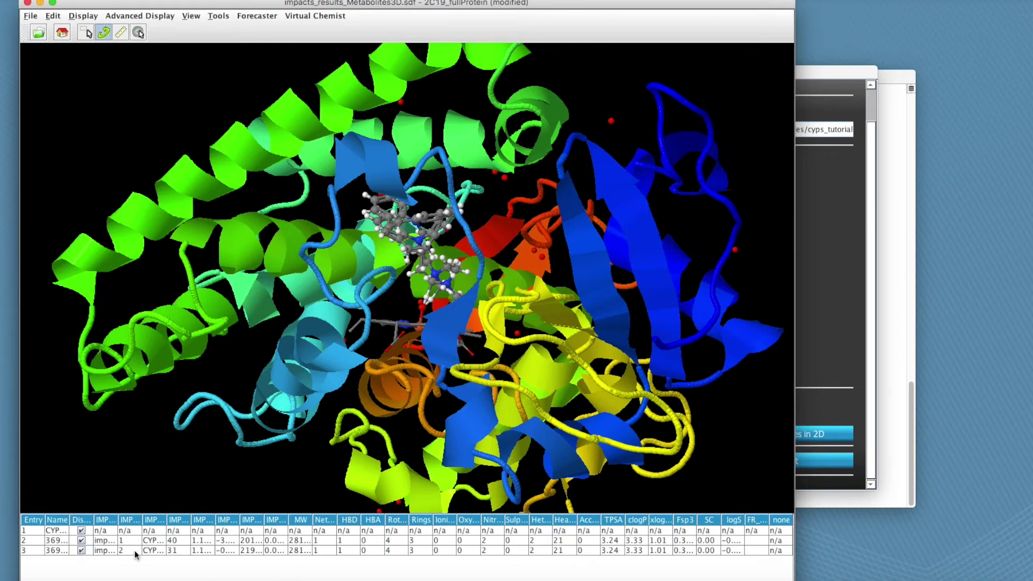
click(81, 550)
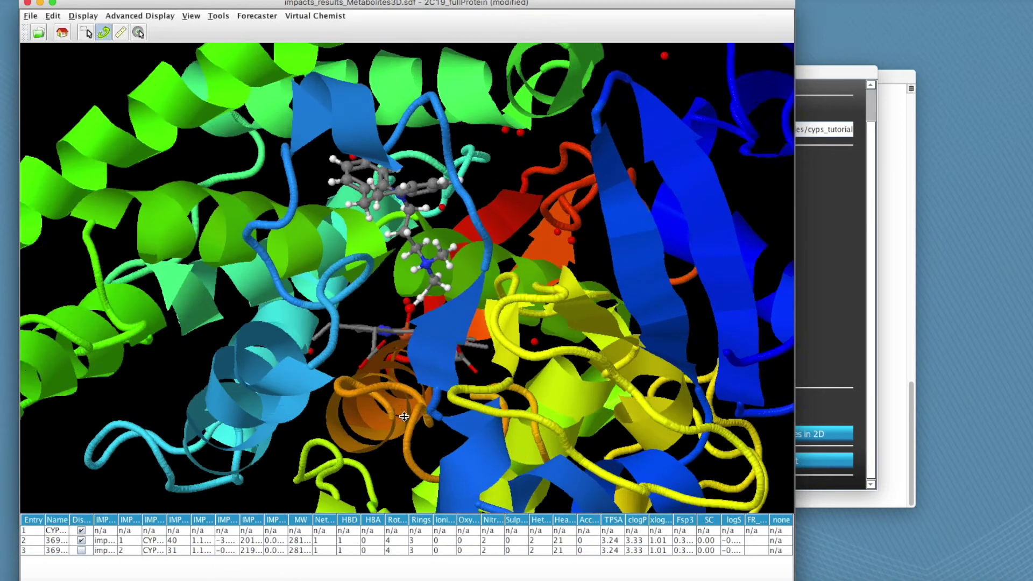
Examine from several angles how the top-ranked metabolite sits above the heme iron and its oxygen in the full protein
scroll(421, 380, up, 5)
scroll(435, 386, up, 10)
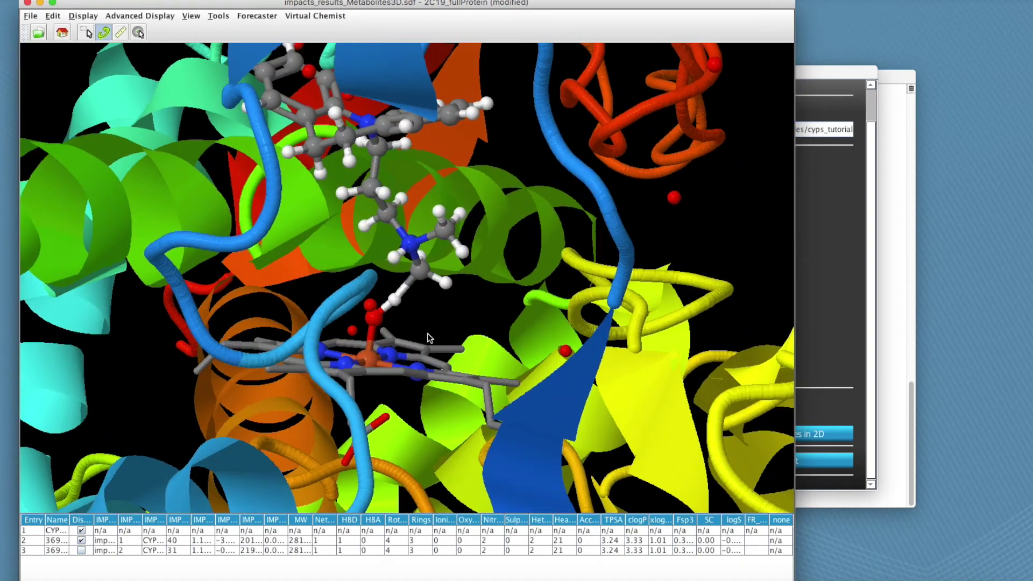
drag(428, 337, 365, 157)
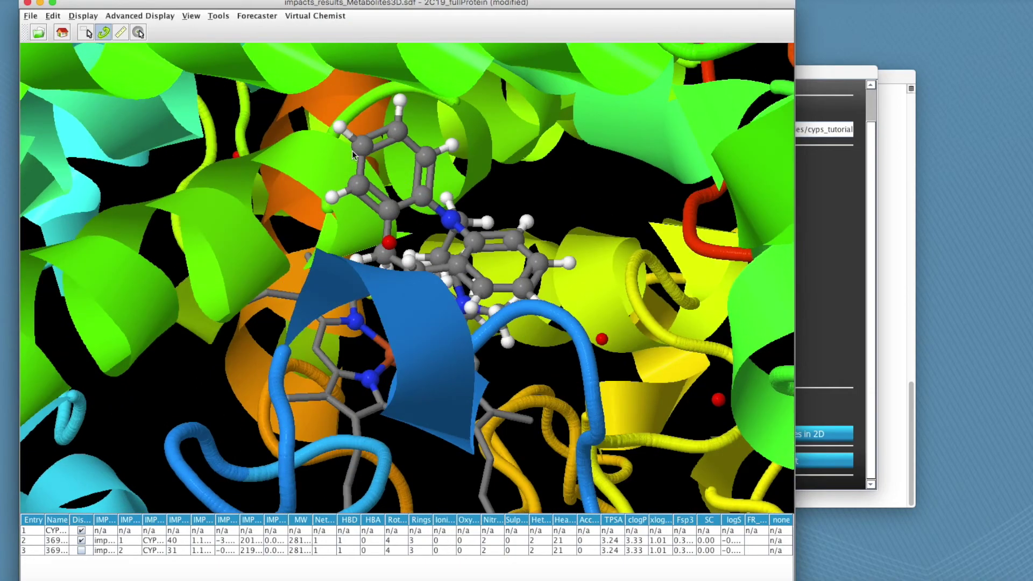
mouse_move(493, 329)
mouse_down()
mouse_move(507, 335)
mouse_move(491, 330)
mouse_move(516, 282)
mouse_move(491, 329)
mouse_move(477, 323)
mouse_up()
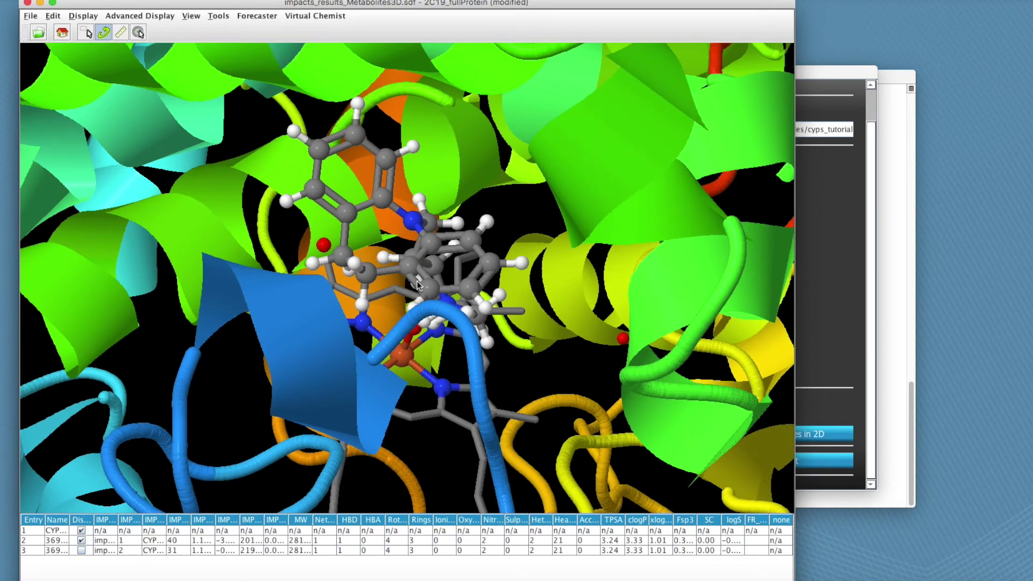
drag(418, 284, 424, 263)
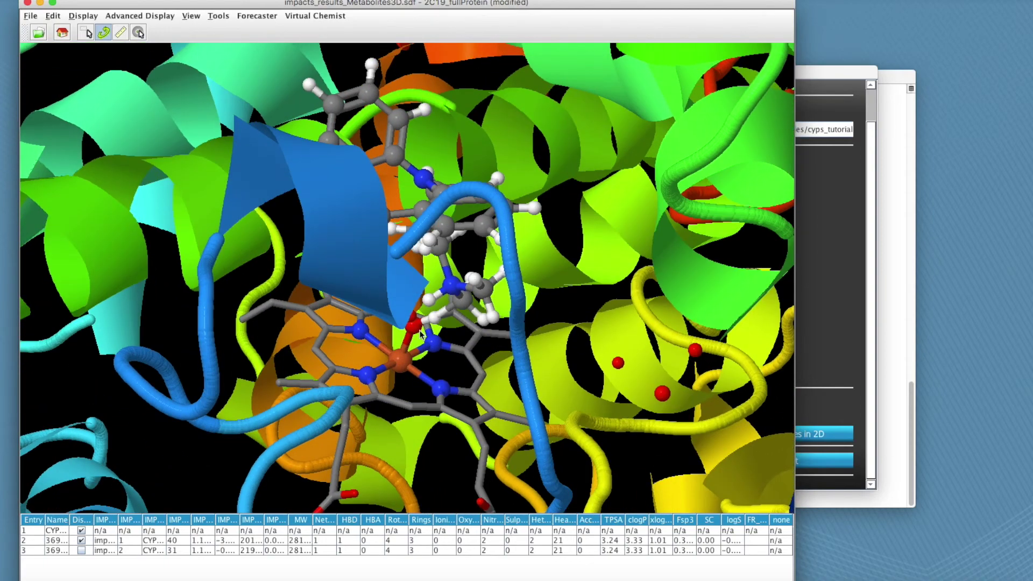
drag(440, 319, 393, 342)
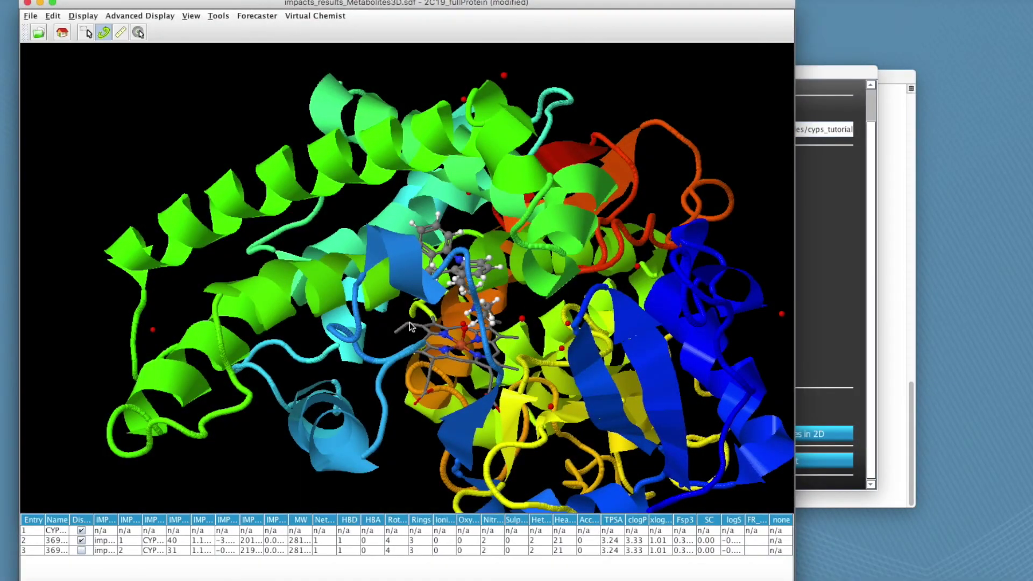
Return to the FORECASTER - IMPACTS window with the 2C19 metabolite results
click(811, 233)
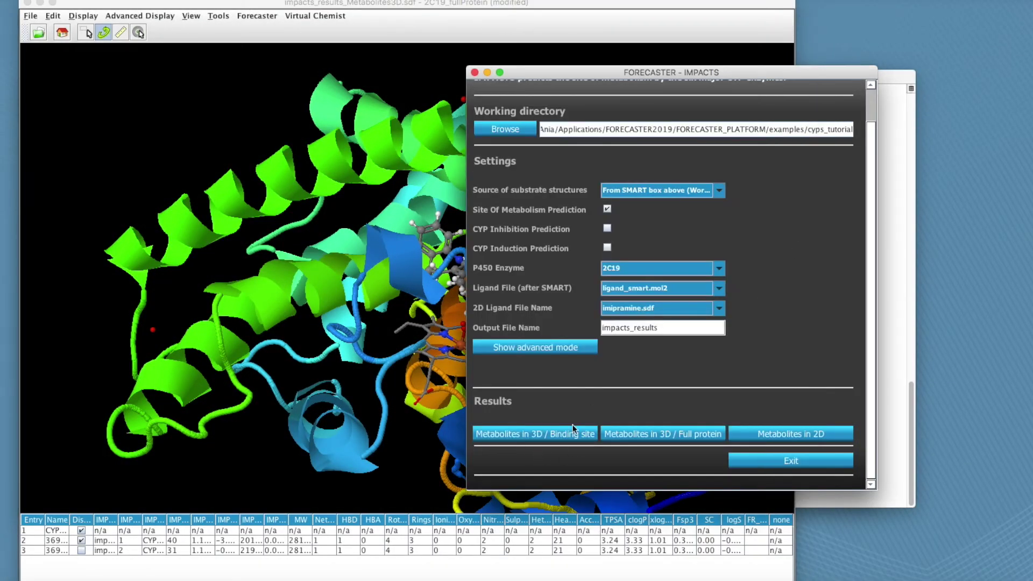